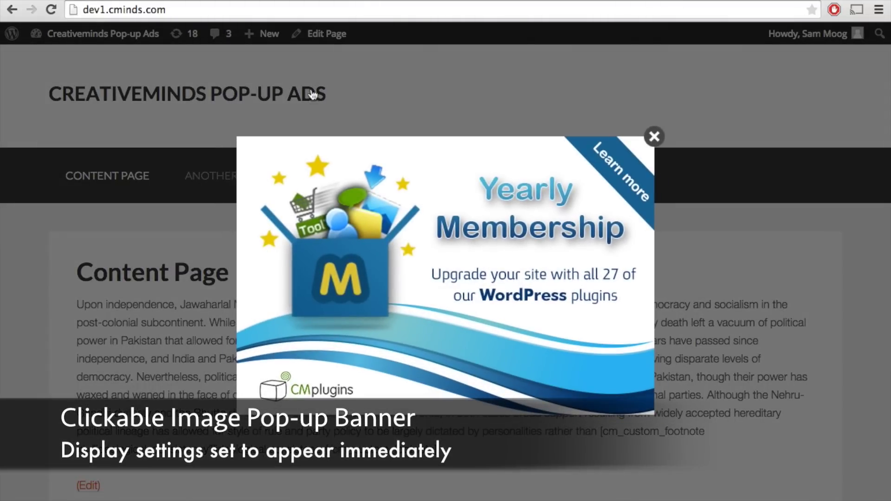
Step: Try the Yearly Membership banner and the 'Let's. Get. Blogging.' HTML banner, reaching the CreativeMinds Blog
{"action": "left_click", "coordinate": [507, 191]}
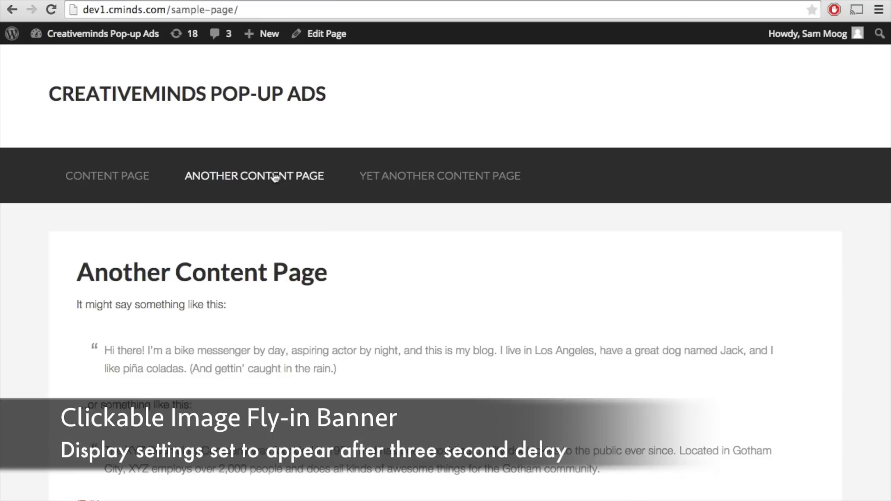
{"action": "scroll", "coordinate": [601, 271], "scroll_direction": "down", "scroll_amount": 3}
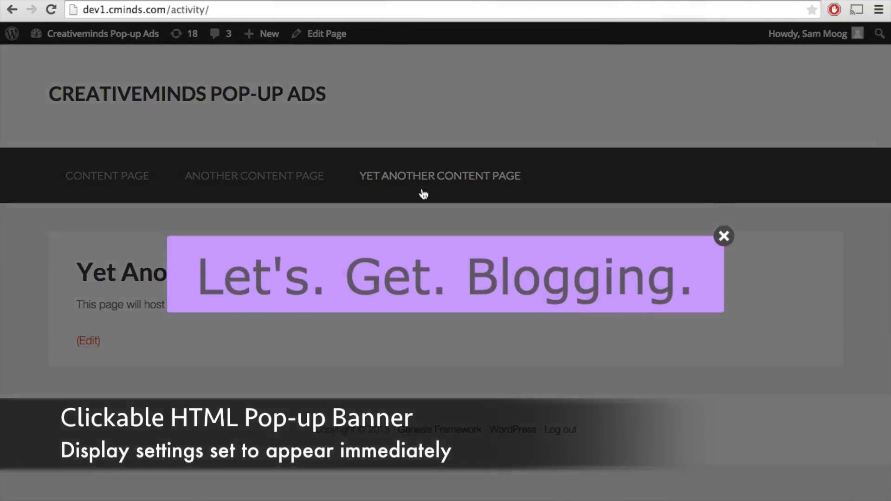
{"action": "left_click", "coordinate": [382, 296]}
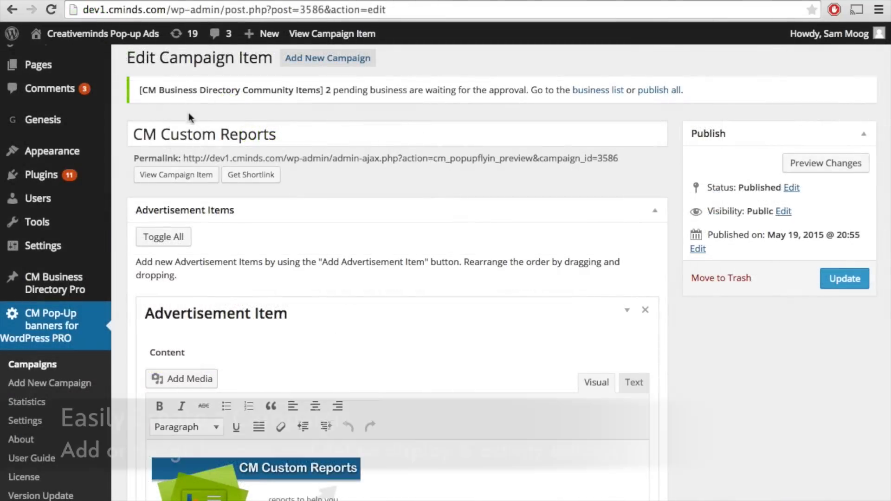
Step: In CM Custom Reports, add a second, empty Advertisement Item below the banner image item
{"action": "triple_click", "coordinate": [182, 128]}
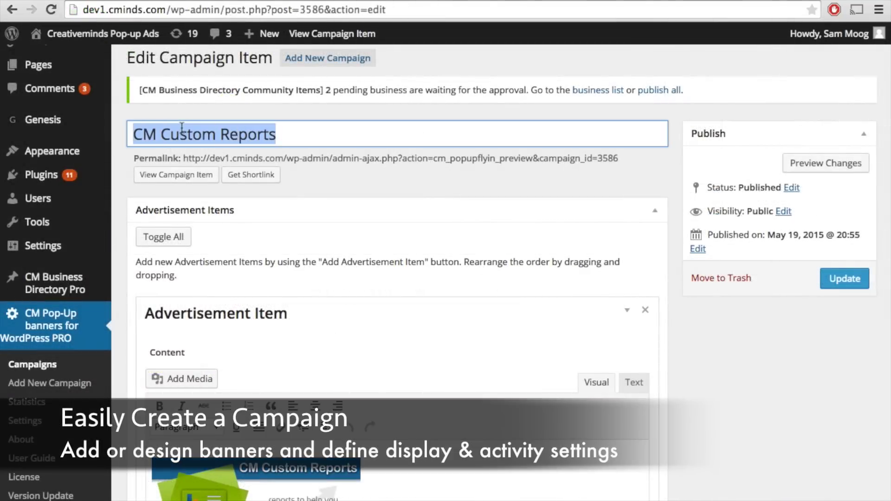
{"action": "left_click", "coordinate": [325, 138]}
{"action": "scroll", "coordinate": [699, 432], "scroll_direction": "down", "scroll_amount": 3}
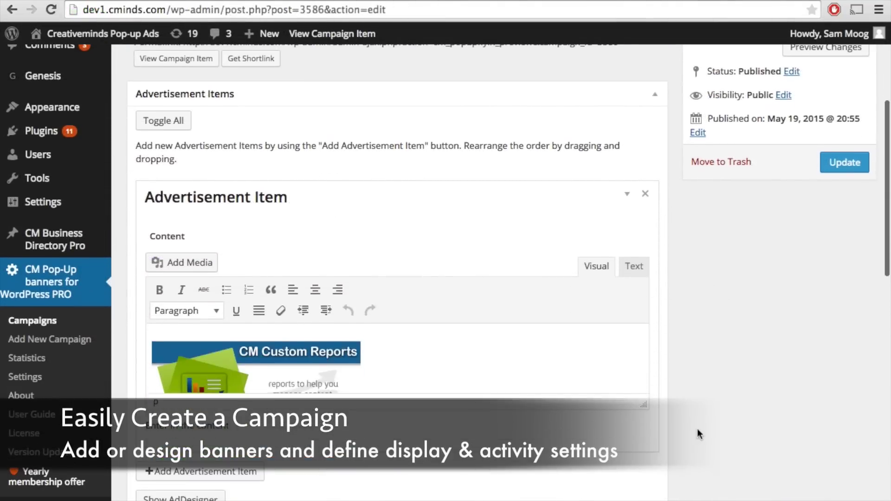
{"action": "scroll", "coordinate": [698, 428], "scroll_direction": "down", "scroll_amount": 3}
{"action": "scroll", "coordinate": [310, 238], "scroll_direction": "down", "scroll_amount": 2}
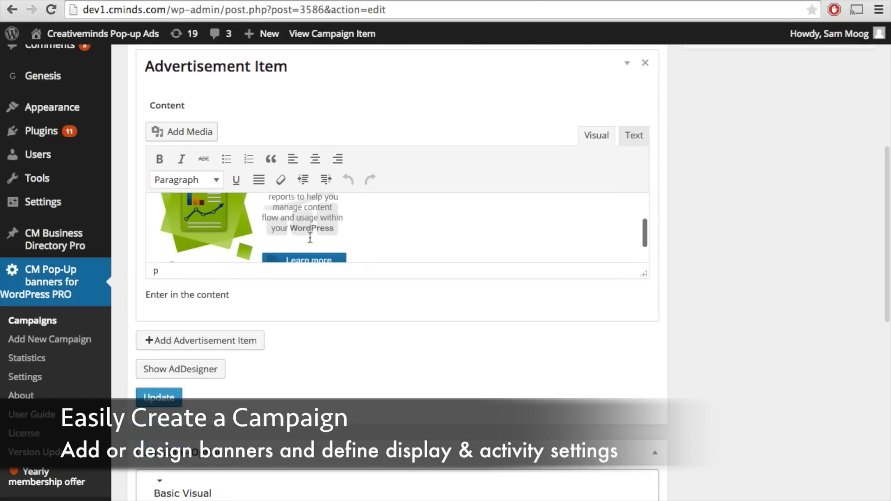
{"action": "left_click", "coordinate": [310, 238]}
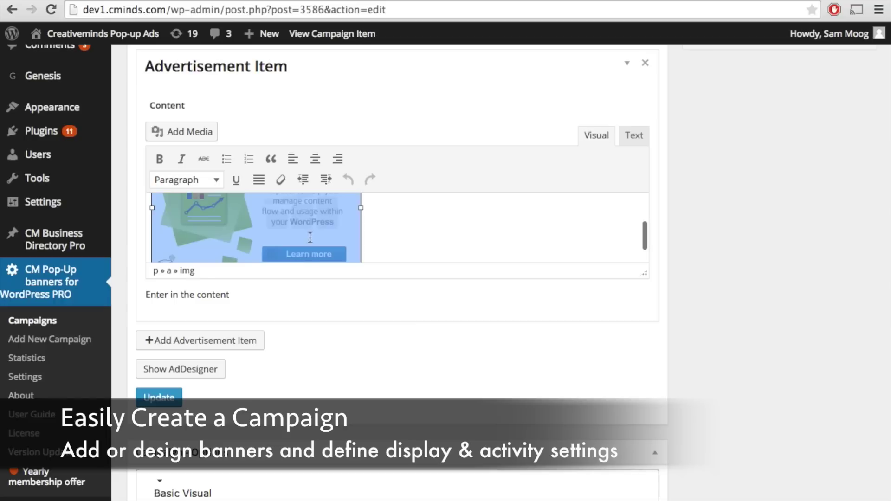
{"action": "scroll", "coordinate": [402, 235], "scroll_direction": "up", "scroll_amount": 3}
{"action": "left_click", "coordinate": [242, 342]}
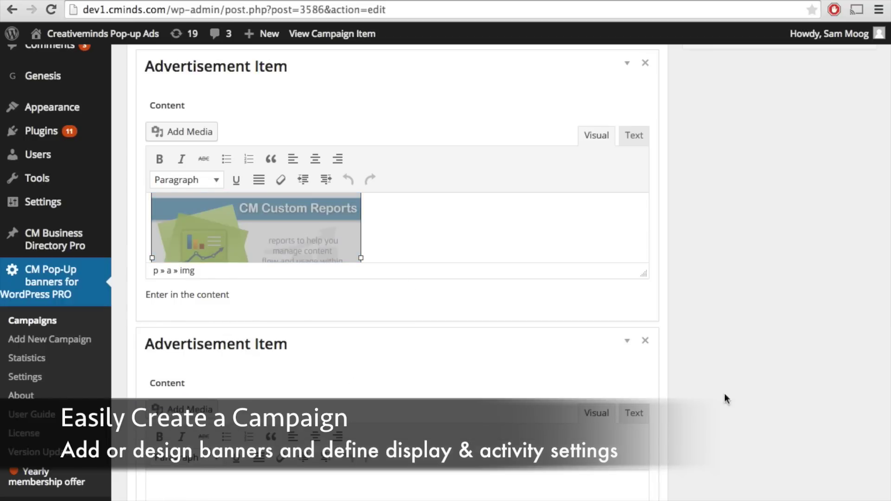
{"action": "scroll", "coordinate": [720, 449], "scroll_direction": "down", "scroll_amount": 4}
Step: In AdDesigner, set the description to 'Click here to get a free gift!' in colour #c23c3c
{"action": "left_click", "coordinate": [188, 480]}
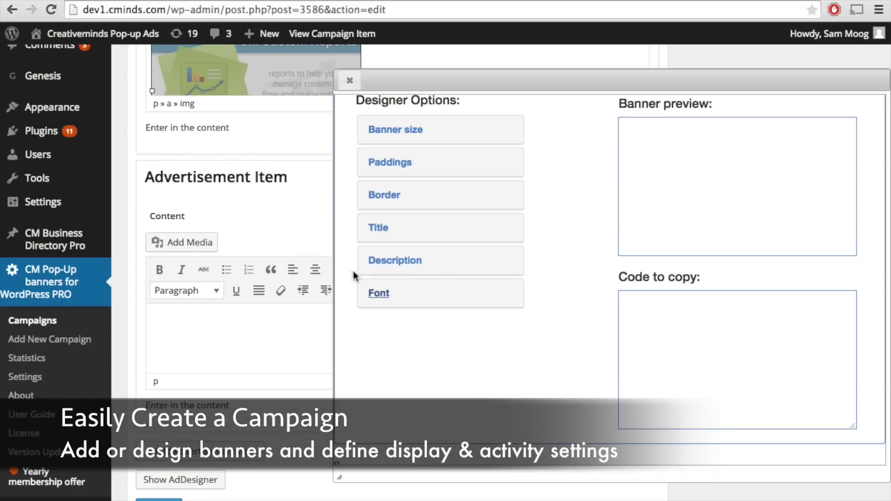
{"action": "left_click", "coordinate": [380, 295]}
{"action": "left_click", "coordinate": [380, 294]}
{"action": "left_click", "coordinate": [384, 264]}
{"action": "left_click", "coordinate": [416, 325]}
{"action": "type", "text": "Click here to get a free gift!"}
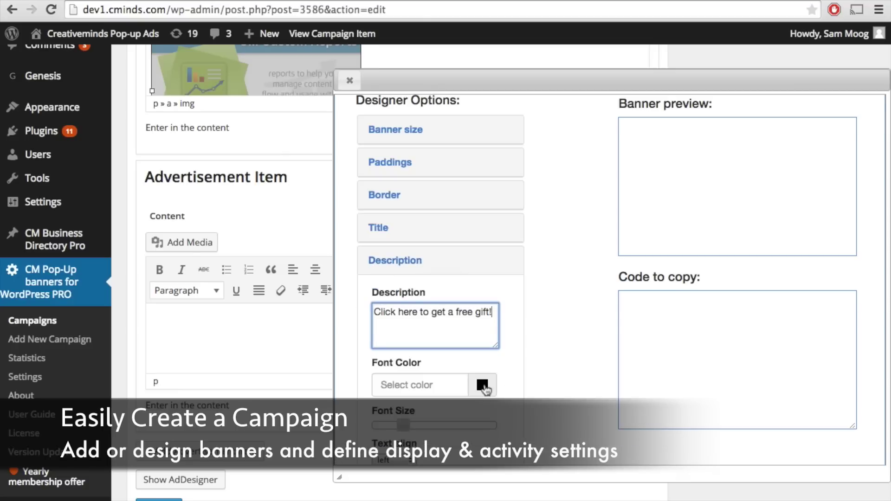
{"action": "left_click", "coordinate": [418, 384]}
{"action": "left_click_drag", "start_coordinate": [511, 436], "coordinate": [520, 419]}
Step: Set the banner text size to 19px and centre-align it
{"action": "left_click", "coordinate": [507, 369]}
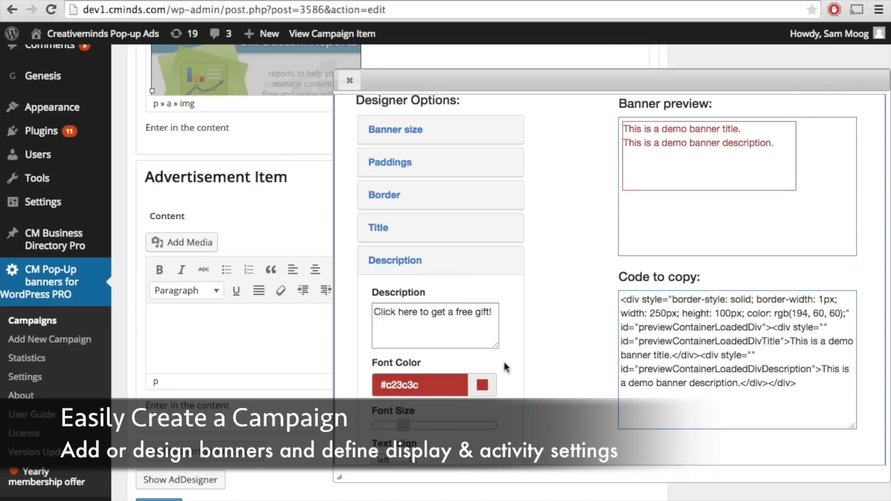
{"action": "left_click_drag", "start_coordinate": [403, 426], "coordinate": [440, 426]}
{"action": "scroll", "coordinate": [395, 413], "scroll_direction": "down", "scroll_amount": 2}
{"action": "left_click", "coordinate": [394, 416]}
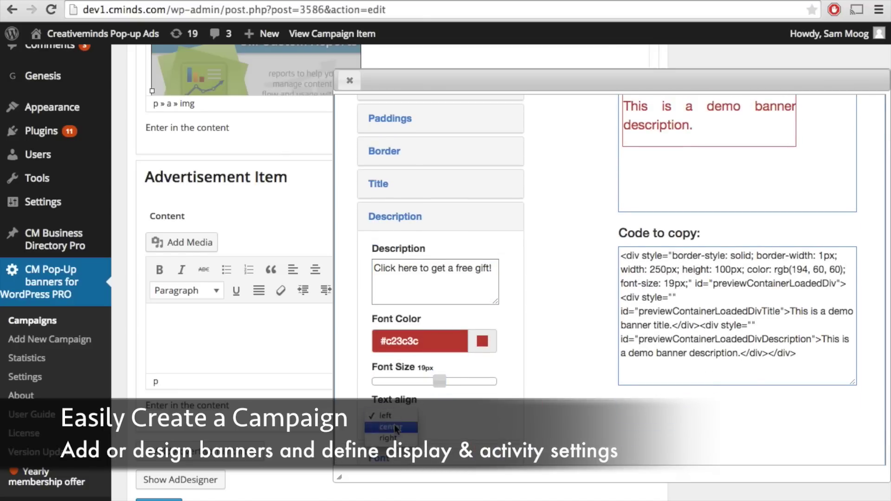
{"action": "left_click", "coordinate": [395, 424]}
{"action": "scroll", "coordinate": [491, 381], "scroll_direction": "up", "scroll_amount": 4}
Step: Give the banner a 6px dashed #705454 border with 2px radius
{"action": "left_click", "coordinate": [380, 243]}
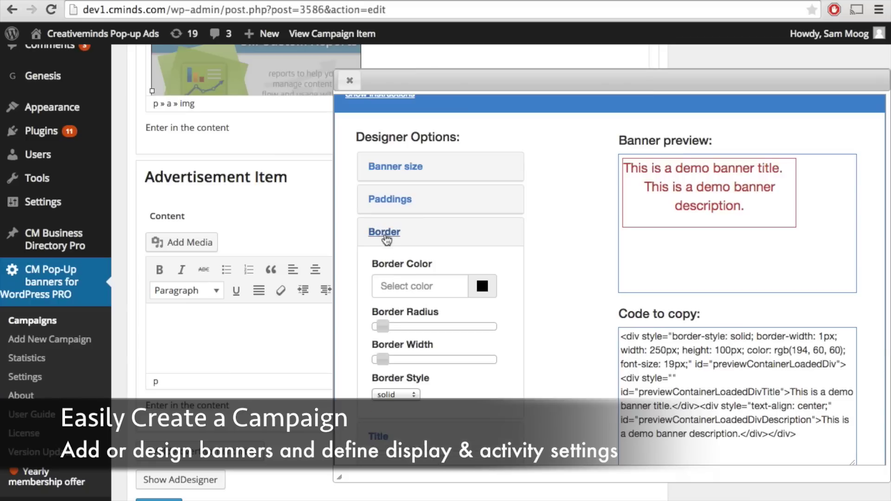
{"action": "left_click_drag", "start_coordinate": [383, 325], "coordinate": [393, 325]}
{"action": "left_click_drag", "start_coordinate": [385, 357], "coordinate": [430, 361]}
{"action": "left_click", "coordinate": [396, 394]}
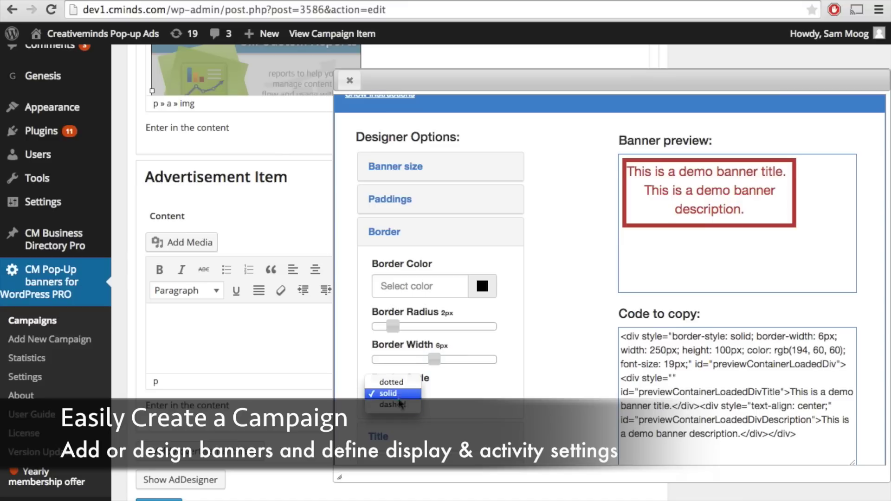
{"action": "left_click", "coordinate": [393, 392]}
{"action": "left_click", "coordinate": [464, 285]}
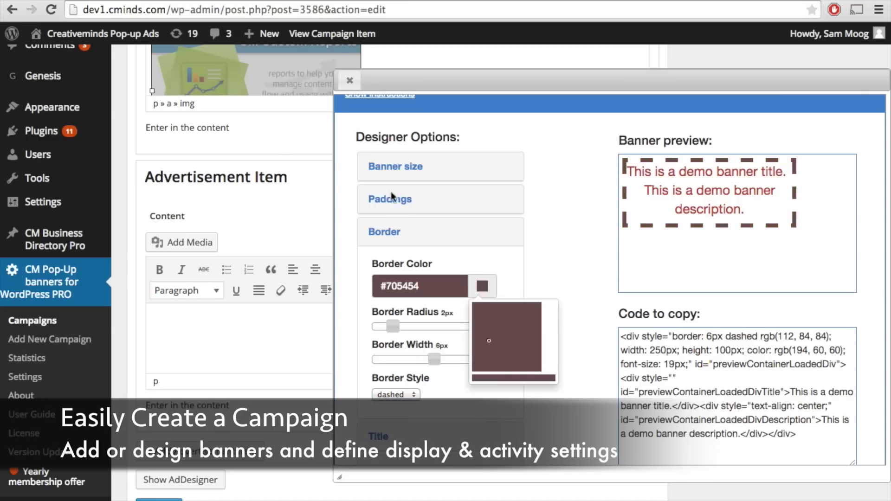
Step: Set the paddings to 2px top, left and right, and 0px bottom
{"action": "left_click", "coordinate": [391, 198]}
{"action": "left_click_drag", "start_coordinate": [383, 246], "coordinate": [392, 245]}
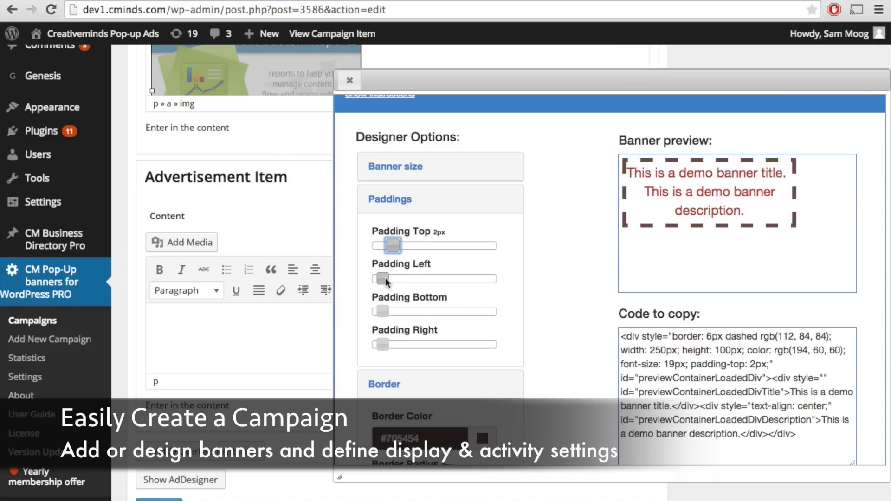
{"action": "left_click_drag", "start_coordinate": [385, 278], "coordinate": [394, 277]}
{"action": "left_click_drag", "start_coordinate": [383, 344], "coordinate": [393, 344]}
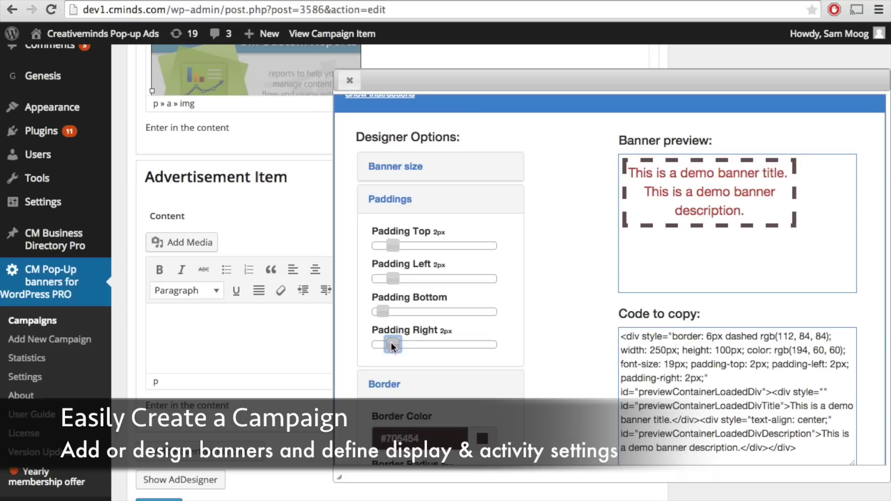
{"action": "left_click_drag", "start_coordinate": [382, 311], "coordinate": [372, 311]}
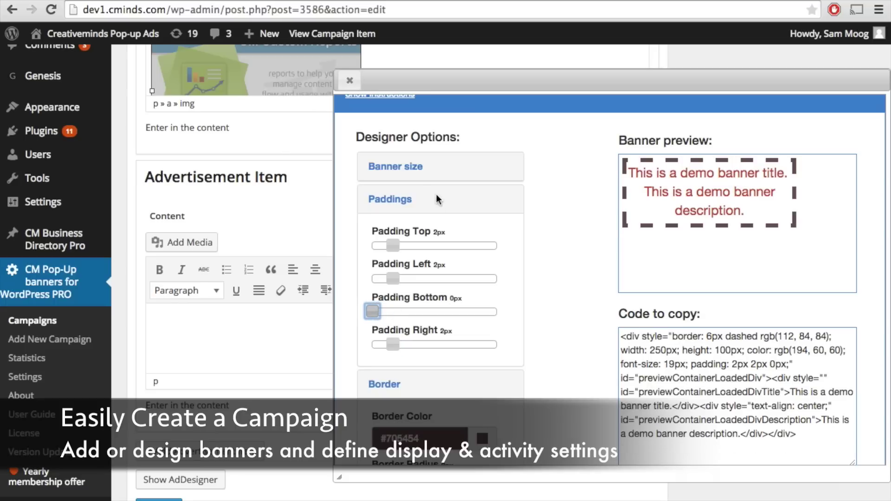
Step: Copy the generated banner HTML and paste it into the new advertisement item
{"action": "scroll", "coordinate": [517, 377], "scroll_direction": "down", "scroll_amount": 3}
{"action": "scroll", "coordinate": [517, 373], "scroll_direction": "down", "scroll_amount": 5}
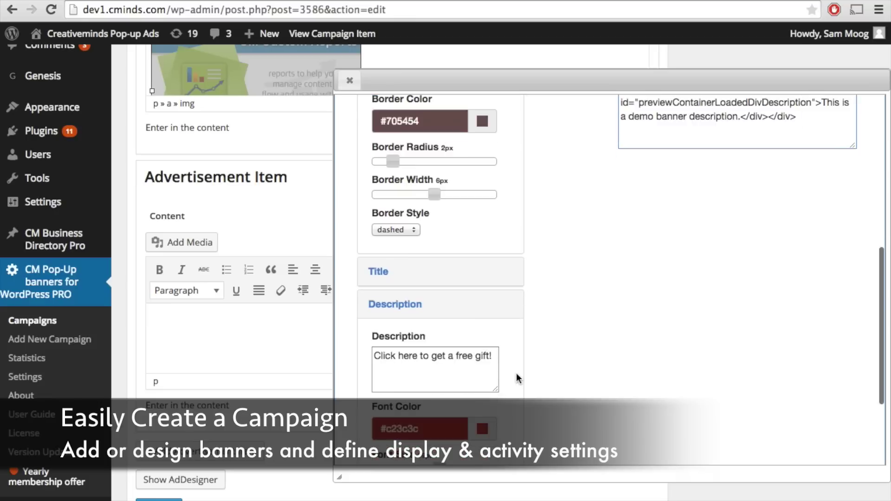
{"action": "left_click", "coordinate": [479, 369]}
{"action": "scroll", "coordinate": [487, 376], "scroll_direction": "down", "scroll_amount": 3}
{"action": "scroll", "coordinate": [445, 260], "scroll_direction": "up", "scroll_amount": 8}
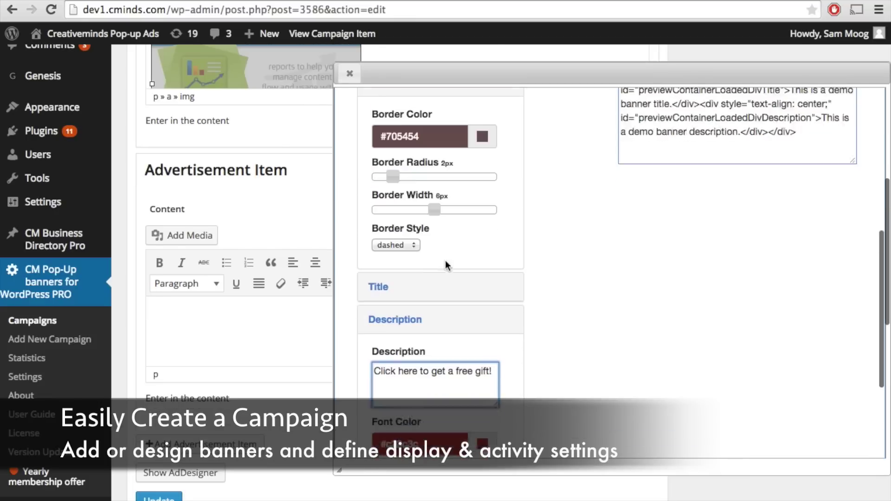
{"action": "left_click_drag", "start_coordinate": [797, 236], "coordinate": [591, 107]}
{"action": "key", "text": "ctrl+c"}
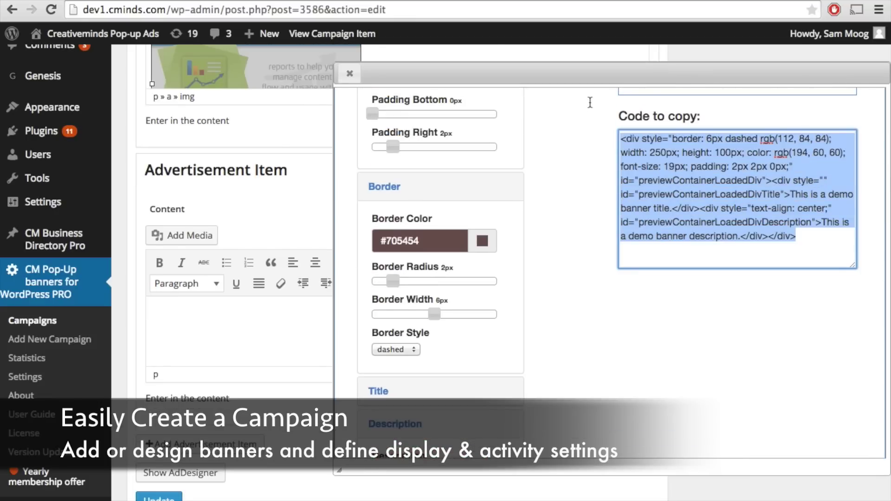
{"action": "left_click", "coordinate": [350, 73]}
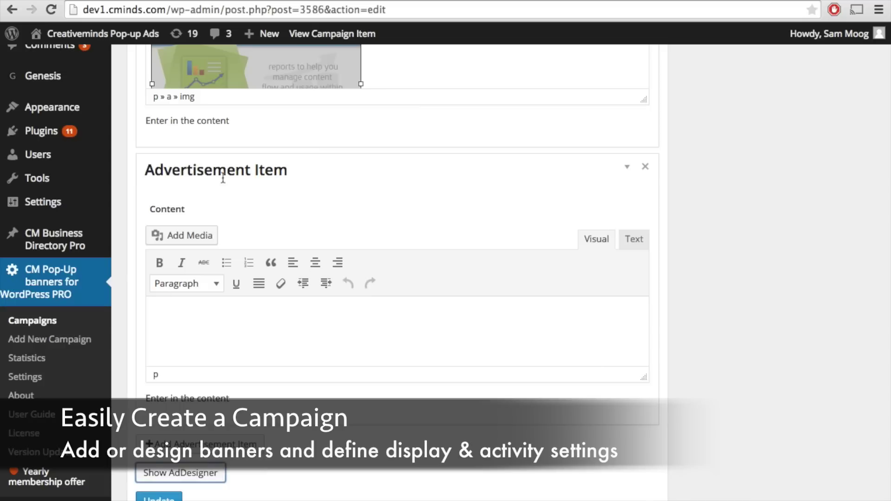
{"action": "key", "text": "ctrl+v"}
{"action": "scroll", "coordinate": [557, 437], "scroll_direction": "down", "scroll_amount": 3}
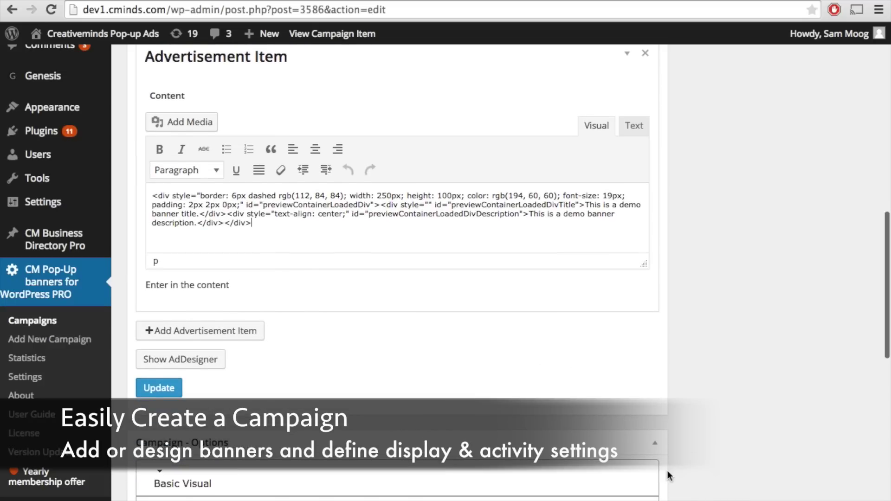
{"action": "scroll", "coordinate": [667, 471], "scroll_direction": "down", "scroll_amount": 8}
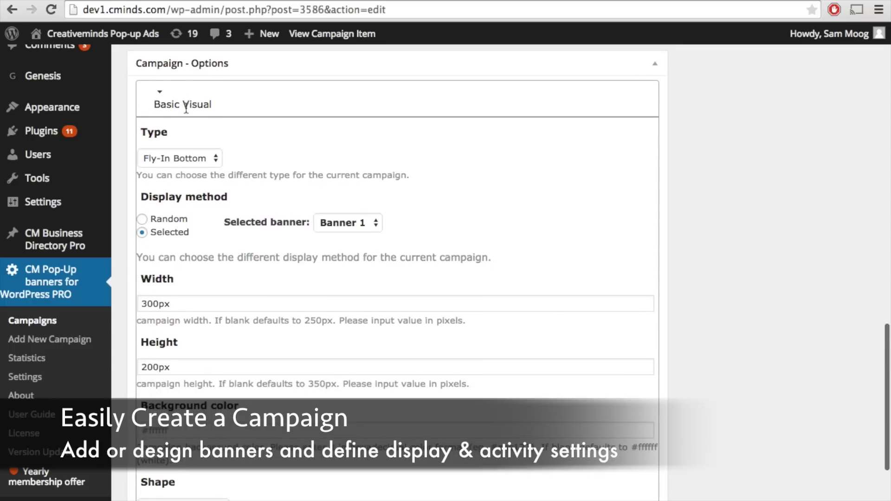
Step: Keep the Fly-In Bottom campaign type and the Selected display method with Banner 1
{"action": "left_click", "coordinate": [202, 158]}
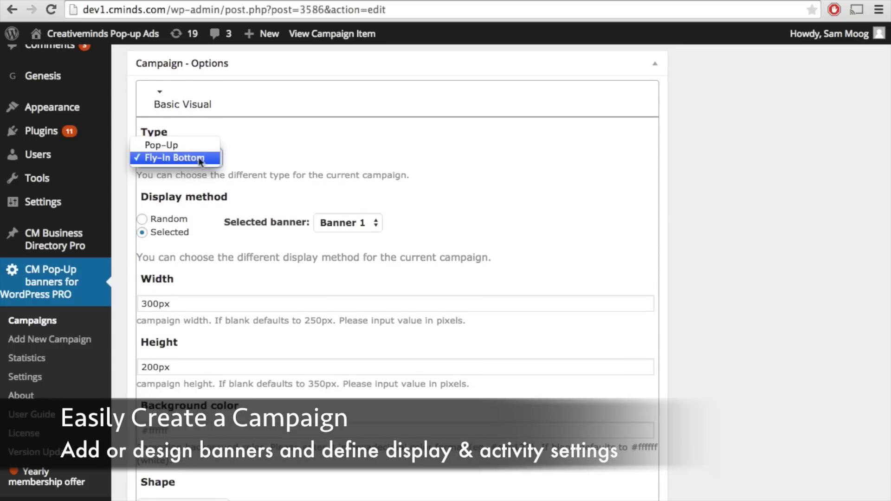
{"action": "left_click", "coordinate": [206, 158]}
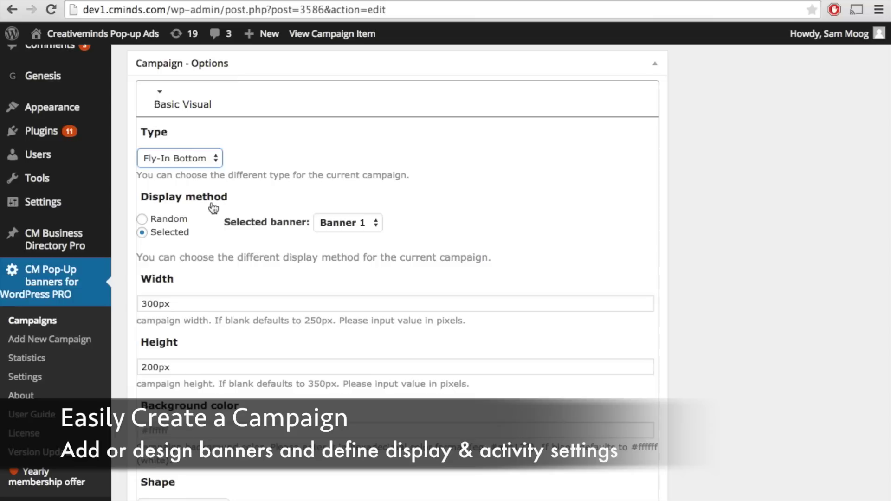
{"action": "left_click", "coordinate": [142, 220]}
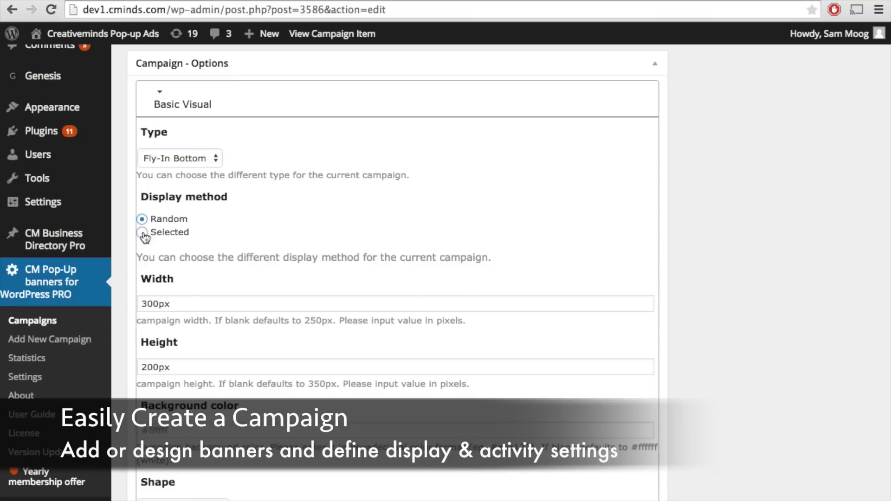
{"action": "left_click", "coordinate": [144, 234]}
{"action": "left_click", "coordinate": [357, 222]}
{"action": "left_click", "coordinate": [363, 224]}
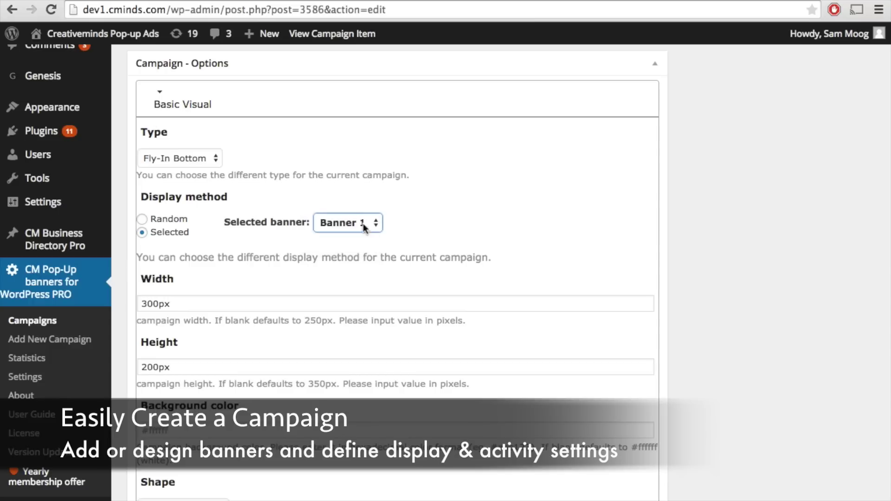
Step: Keep the banner at 300px wide and 200px high, no background colour, Rounded Edges
{"action": "scroll", "coordinate": [186, 288], "scroll_direction": "down", "scroll_amount": 3}
{"action": "double_click", "coordinate": [135, 217]}
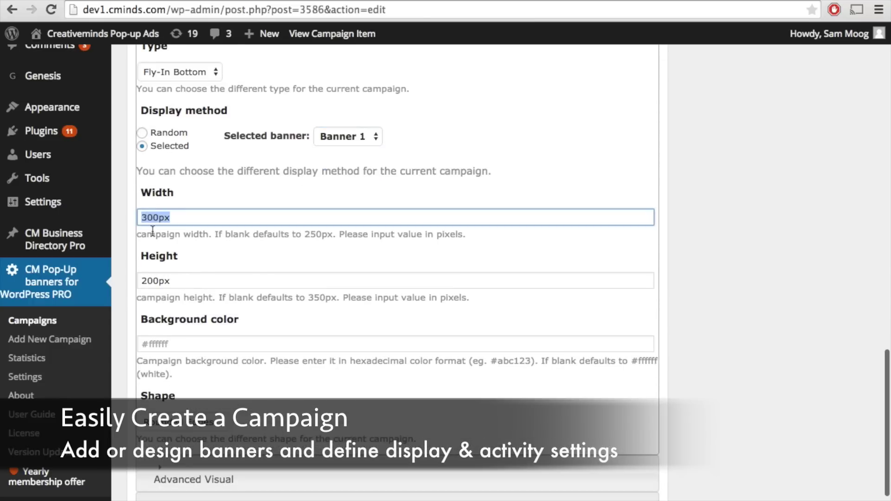
{"action": "double_click", "coordinate": [178, 280]}
{"action": "left_click", "coordinate": [203, 281]}
{"action": "scroll", "coordinate": [204, 288], "scroll_direction": "down", "scroll_amount": 3}
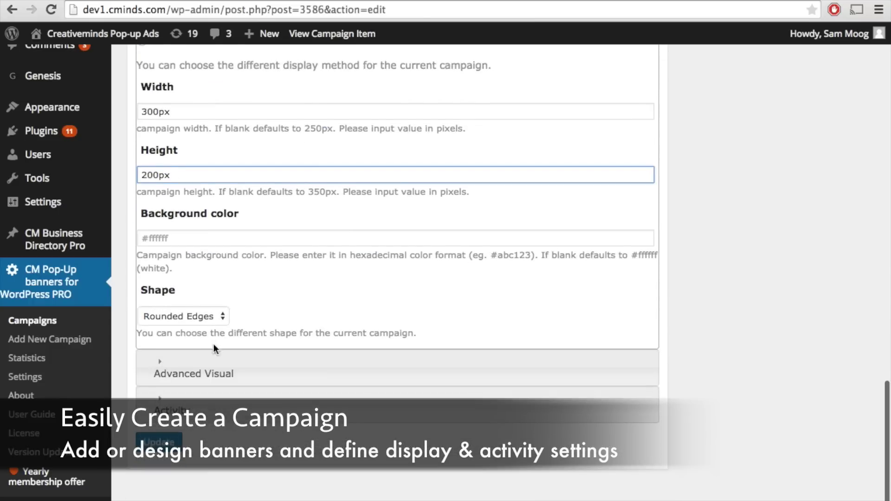
{"action": "left_click", "coordinate": [175, 238]}
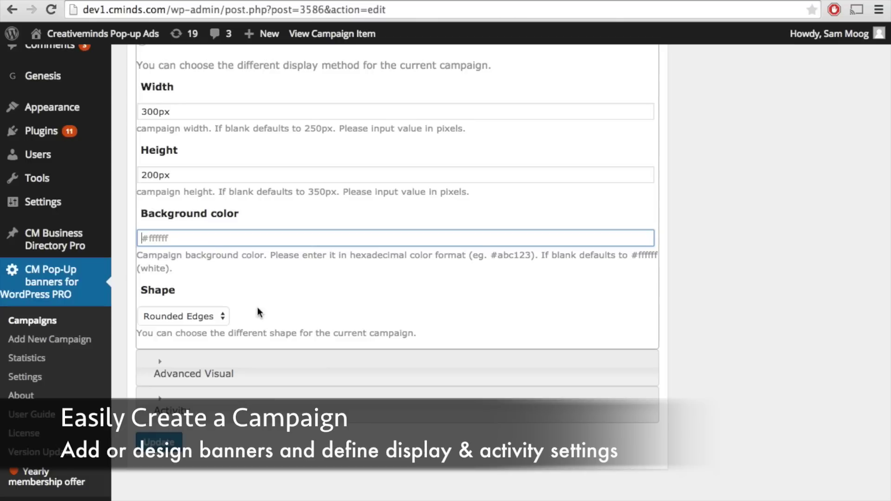
{"action": "left_click", "coordinate": [210, 316]}
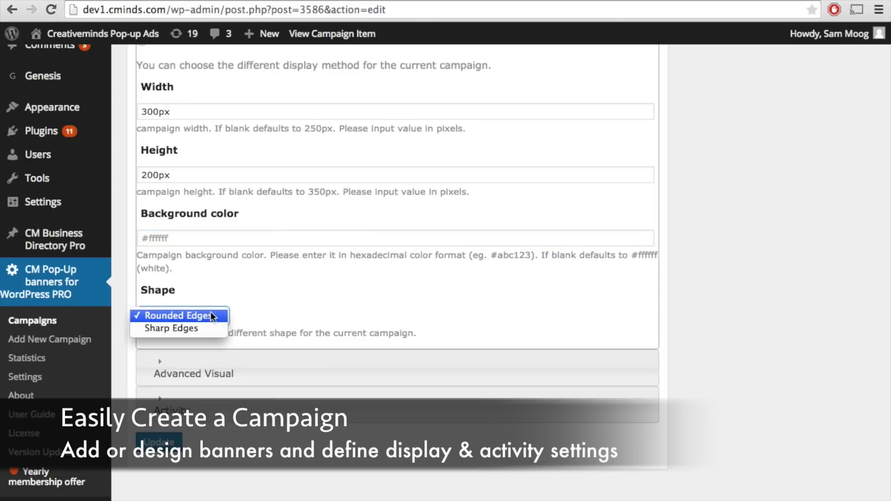
{"action": "left_click", "coordinate": [211, 315]}
Step: In Advanced Visual, keep the Swing show effect and a 3-second delay
{"action": "left_click", "coordinate": [306, 369]}
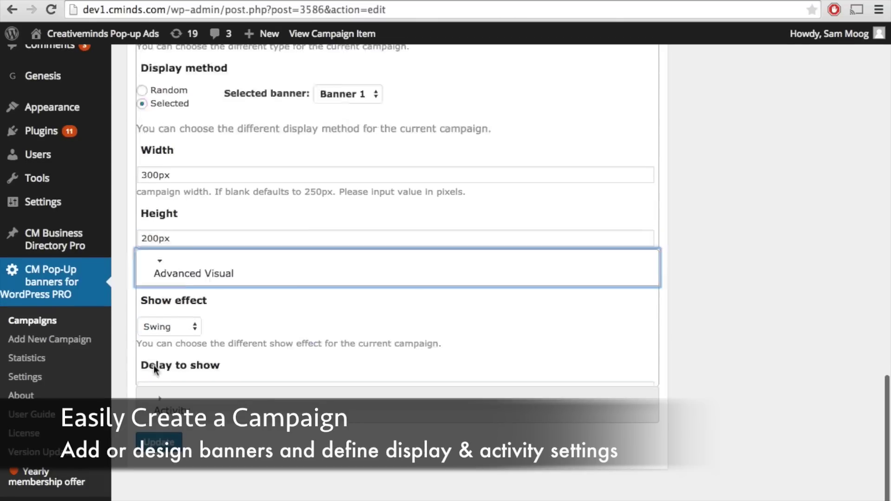
{"action": "left_click", "coordinate": [192, 168]}
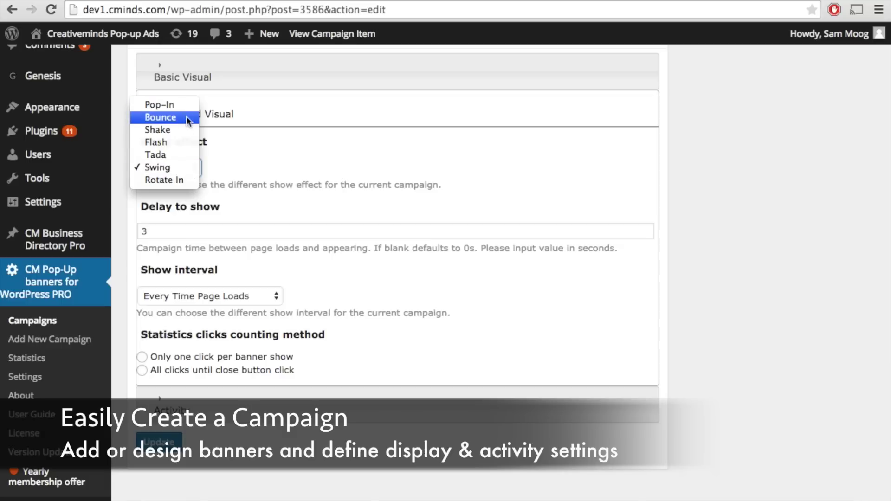
{"action": "left_click", "coordinate": [201, 203]}
{"action": "key", "text": "Tab"}
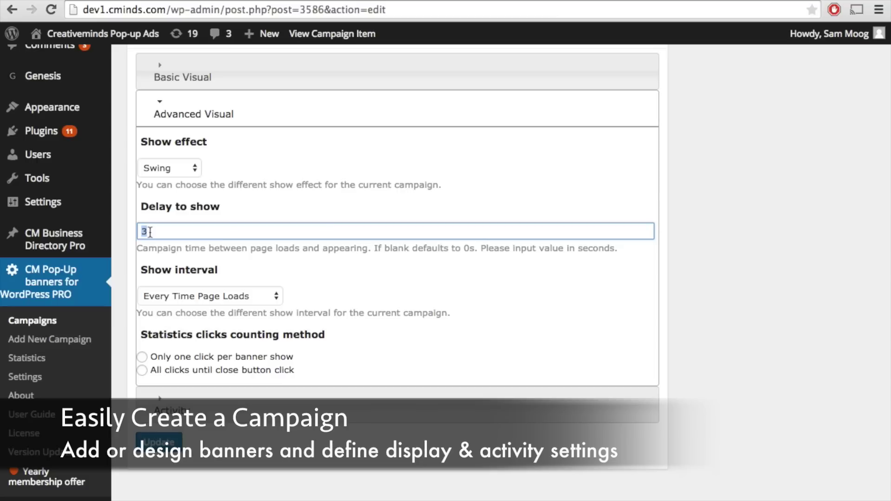
Step: Show the banner every time the page loads and count all clicks until close
{"action": "left_click", "coordinate": [252, 294]}
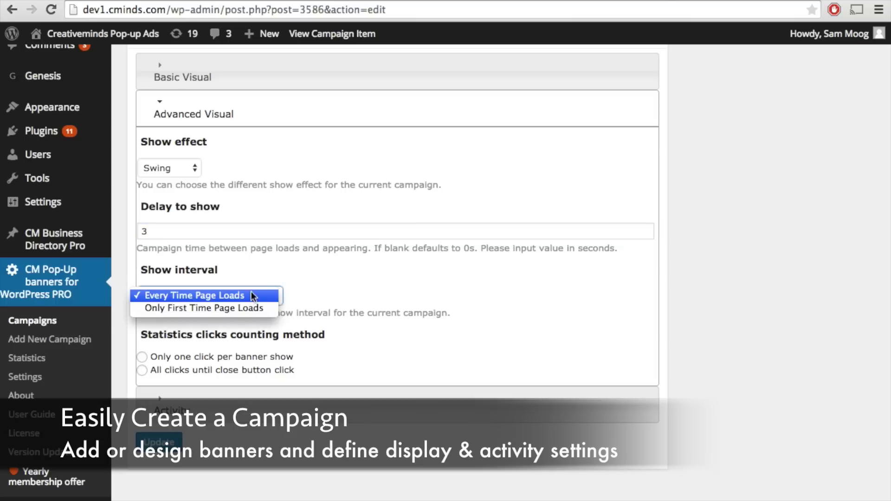
{"action": "left_click", "coordinate": [252, 308]}
{"action": "left_click", "coordinate": [254, 297]}
{"action": "left_click", "coordinate": [260, 283]}
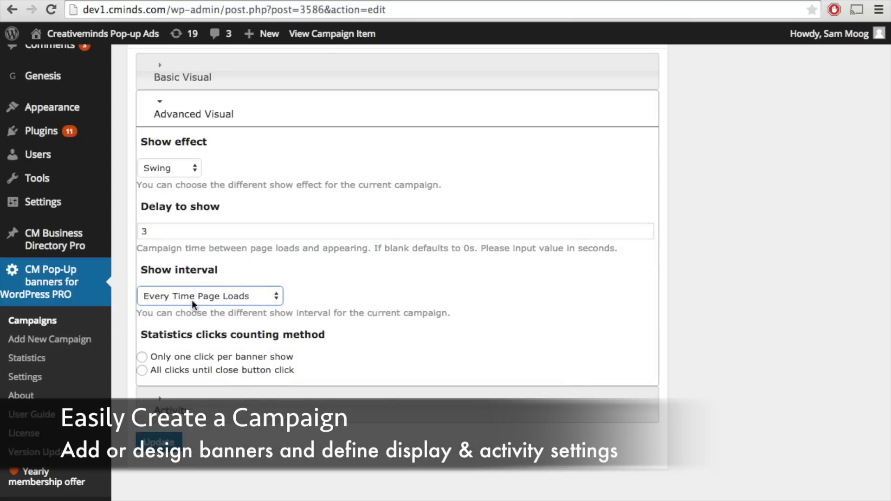
{"action": "left_click", "coordinate": [143, 357]}
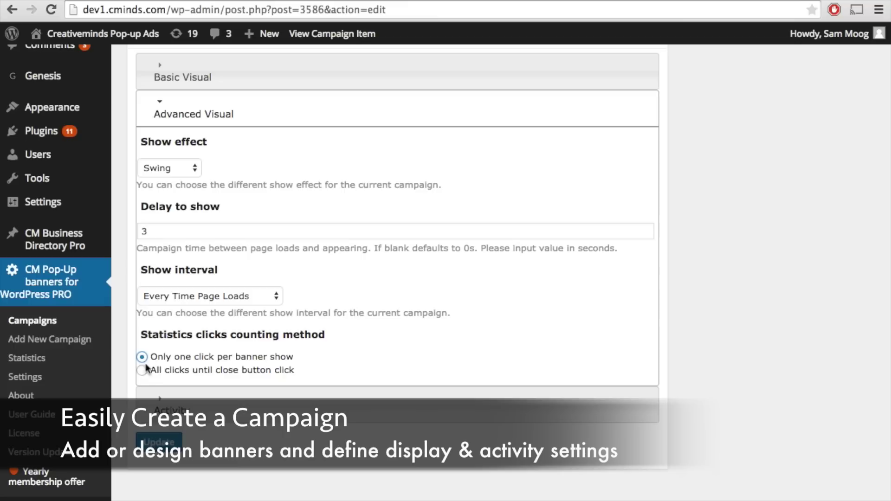
{"action": "left_click", "coordinate": [142, 371]}
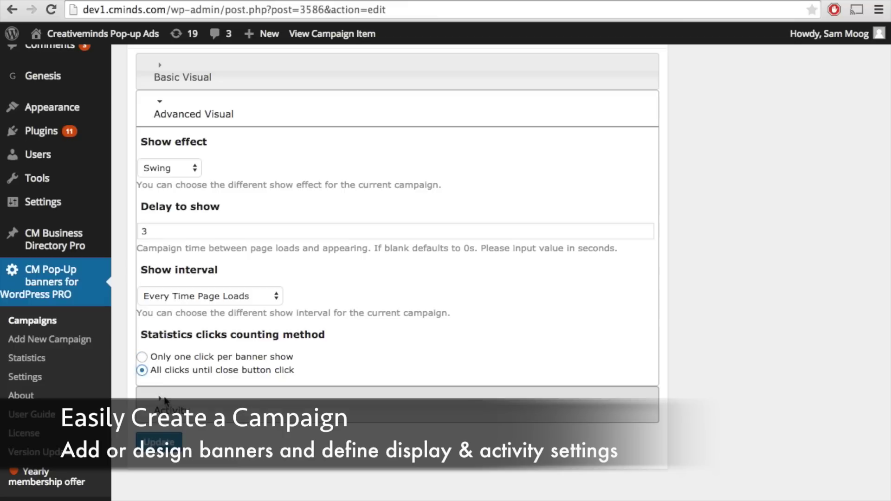
{"action": "left_click", "coordinate": [148, 403]}
Step: Untick 'Show on every page' and target Another Content Page plus Ad Changer Server test
{"action": "left_click", "coordinate": [142, 203]}
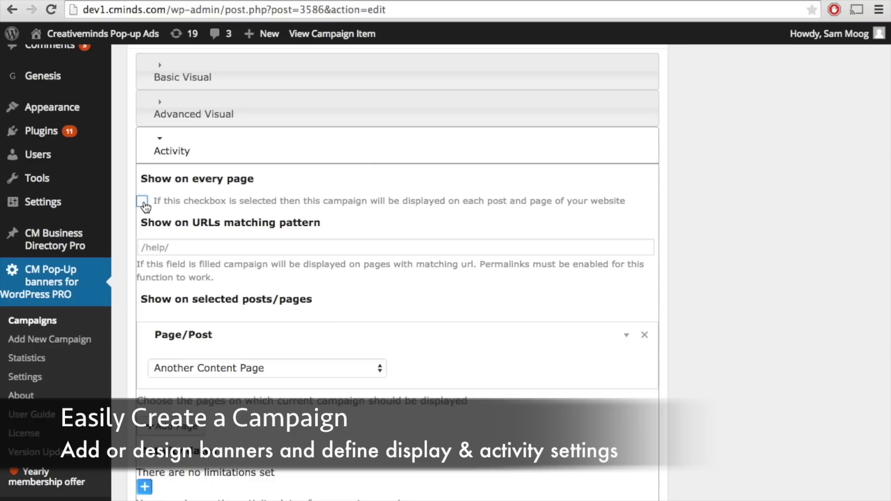
{"action": "left_click", "coordinate": [191, 242]}
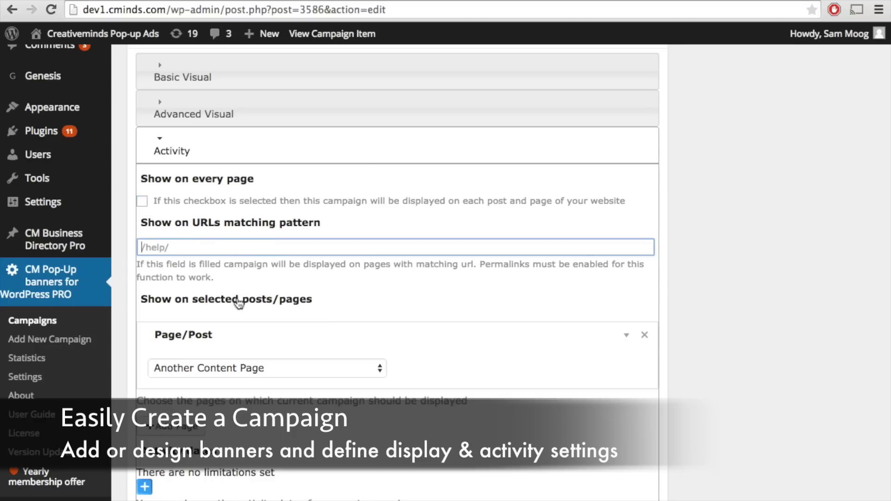
{"action": "scroll", "coordinate": [458, 383], "scroll_direction": "down", "scroll_amount": 3}
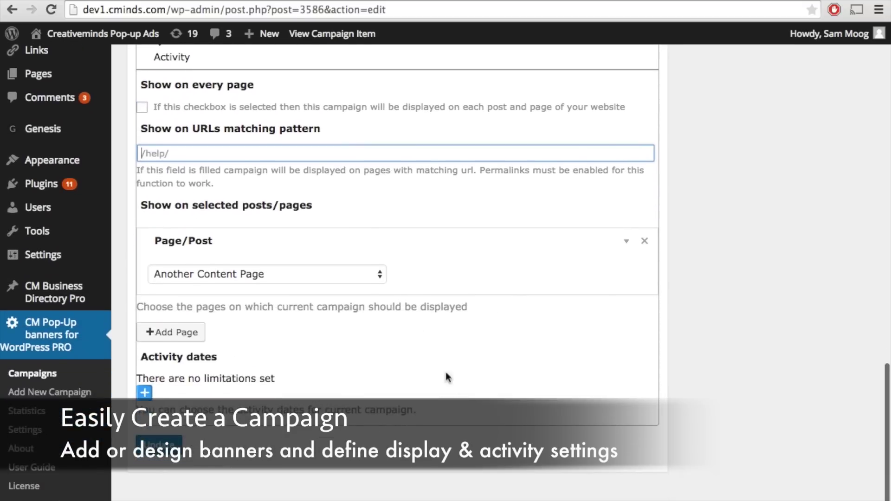
{"action": "left_click", "coordinate": [377, 275]}
{"action": "left_click", "coordinate": [341, 275]}
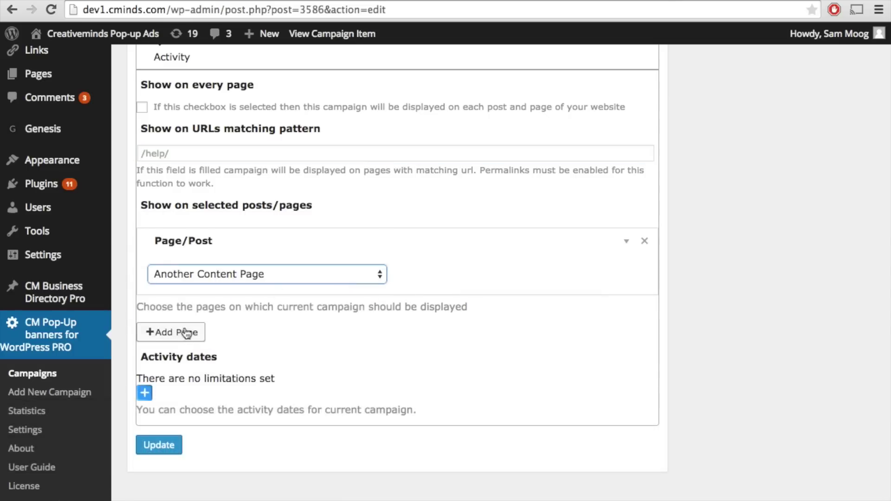
{"action": "left_click", "coordinate": [188, 332]}
{"action": "left_click", "coordinate": [288, 348]}
{"action": "left_click", "coordinate": [288, 373]}
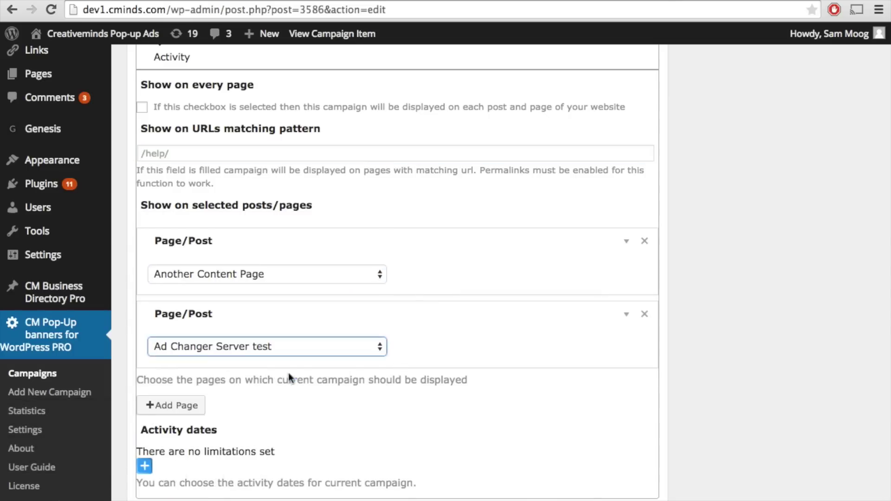
{"action": "scroll", "coordinate": [250, 431], "scroll_direction": "down", "scroll_amount": 2}
{"action": "left_click", "coordinate": [145, 420]}
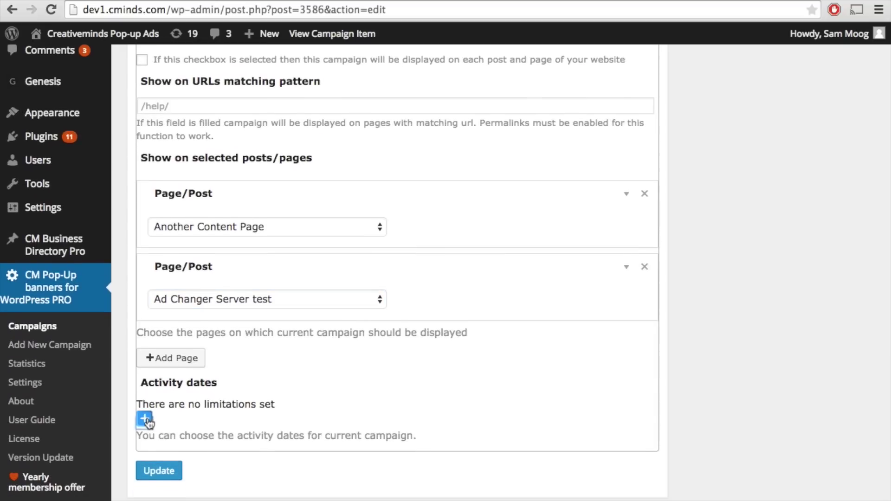
Step: Set the activity dates from May 20 to May 23, 2015
{"action": "left_click", "coordinate": [182, 407]}
{"action": "left_click", "coordinate": [229, 349]}
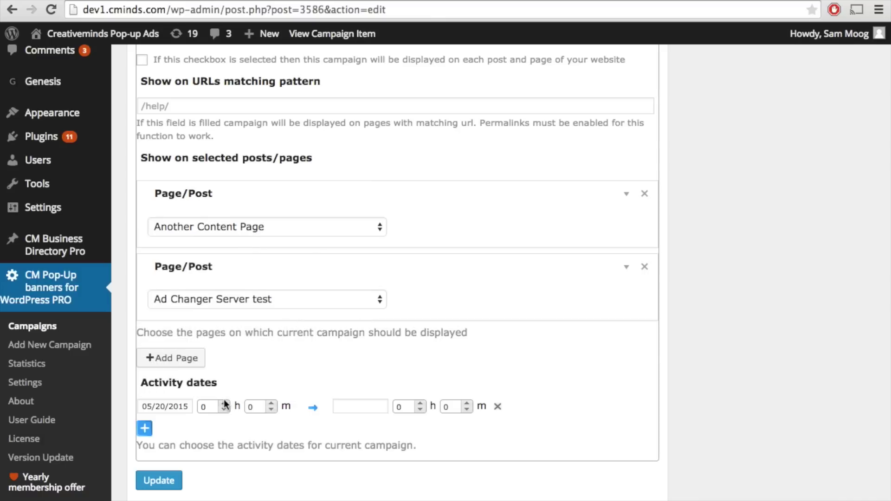
{"action": "left_click", "coordinate": [370, 406]}
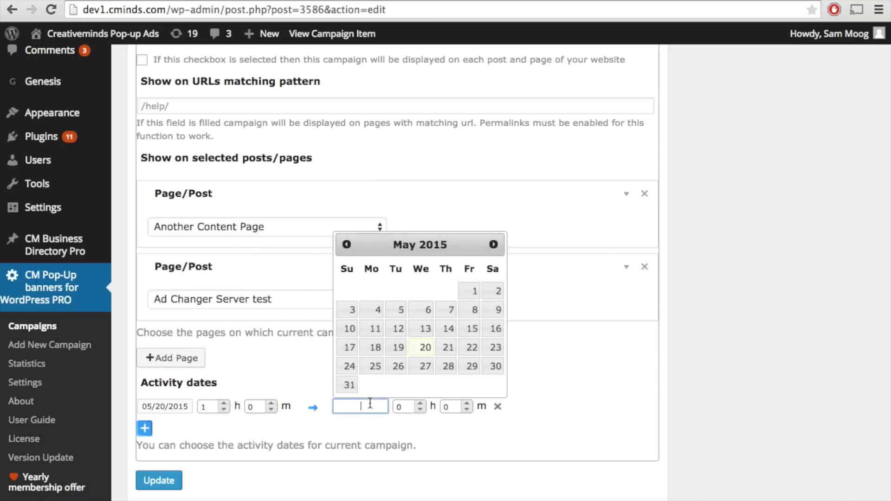
{"action": "left_click", "coordinate": [493, 348]}
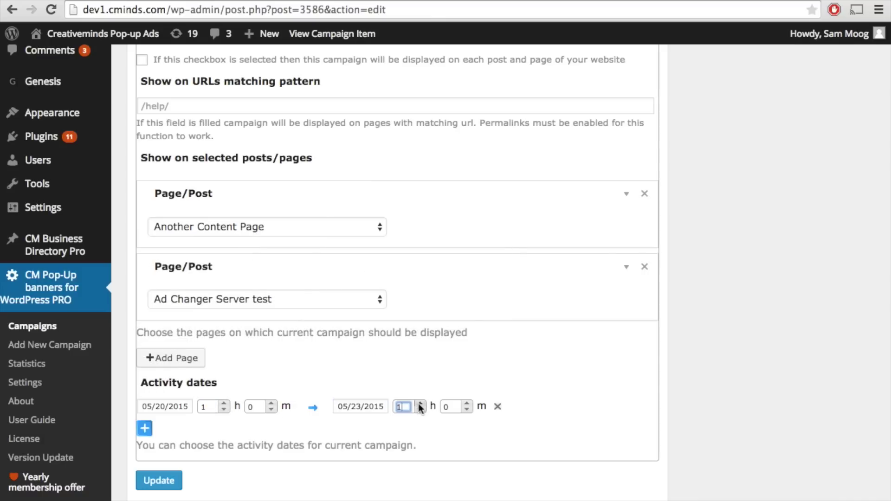
Step: Add another activity date row, then go to the plugin's Statistics page
{"action": "left_click", "coordinate": [145, 428]}
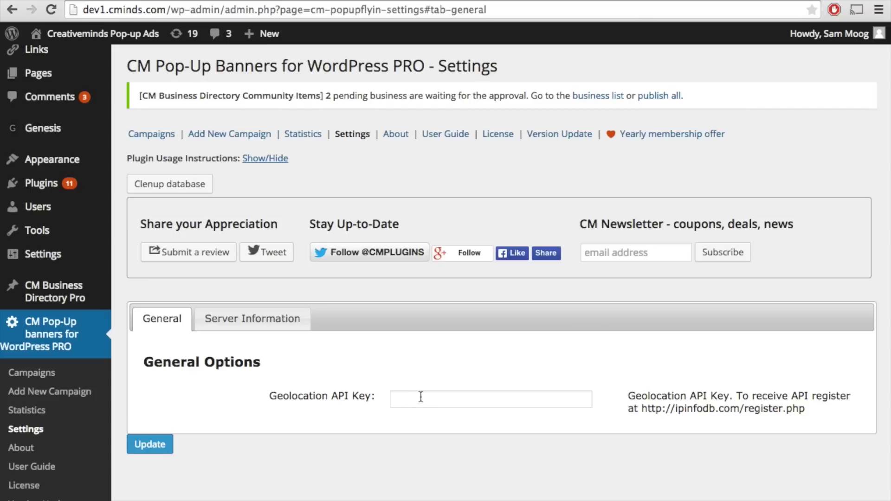
{"action": "left_click", "coordinate": [420, 397]}
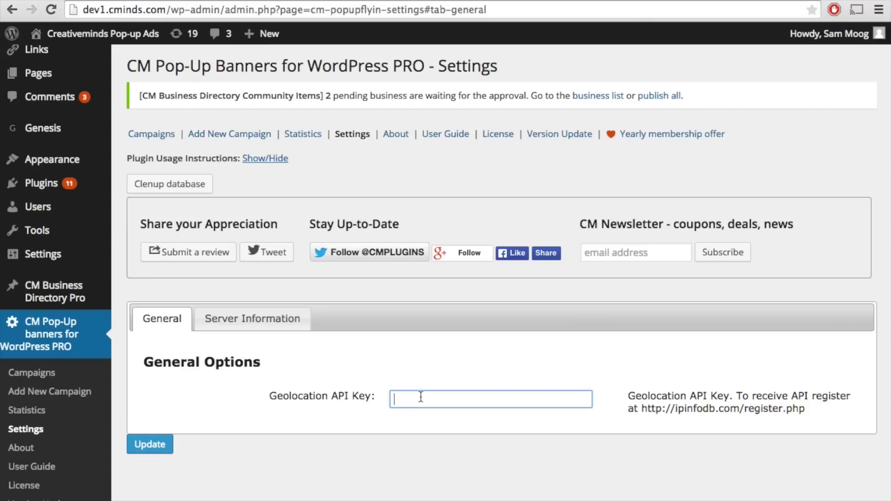
{"action": "left_click", "coordinate": [303, 139]}
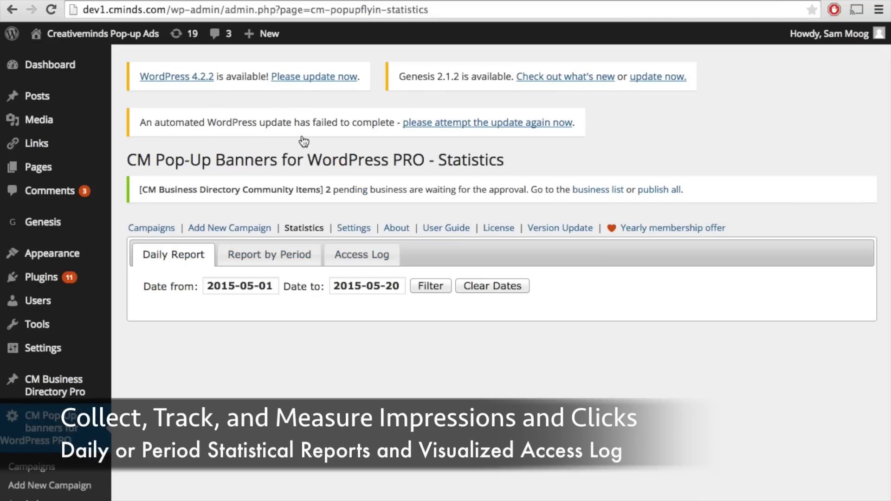
Step: Filter the Daily Report for 2015-05-01 to 2015-05-20
{"action": "scroll", "coordinate": [536, 371], "scroll_direction": "down", "scroll_amount": 2}
{"action": "scroll", "coordinate": [536, 366], "scroll_direction": "down", "scroll_amount": 2}
{"action": "left_click", "coordinate": [431, 180]}
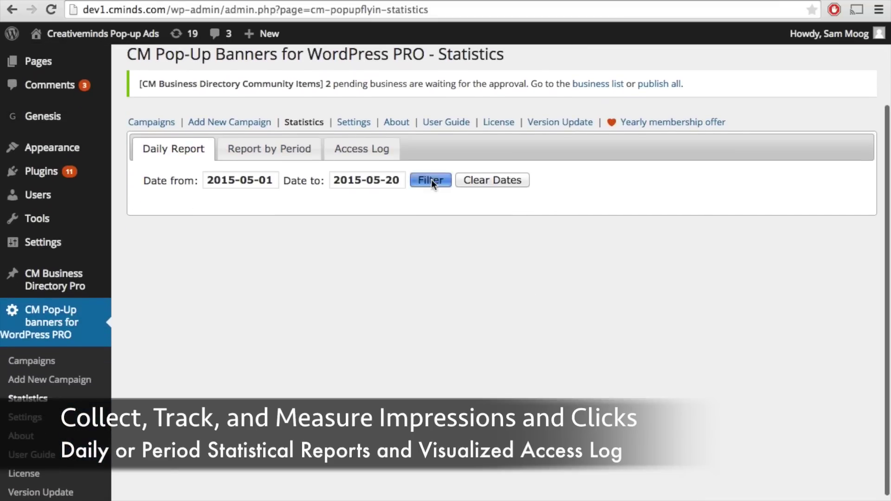
{"action": "mouse_move", "coordinate": [367, 257]}
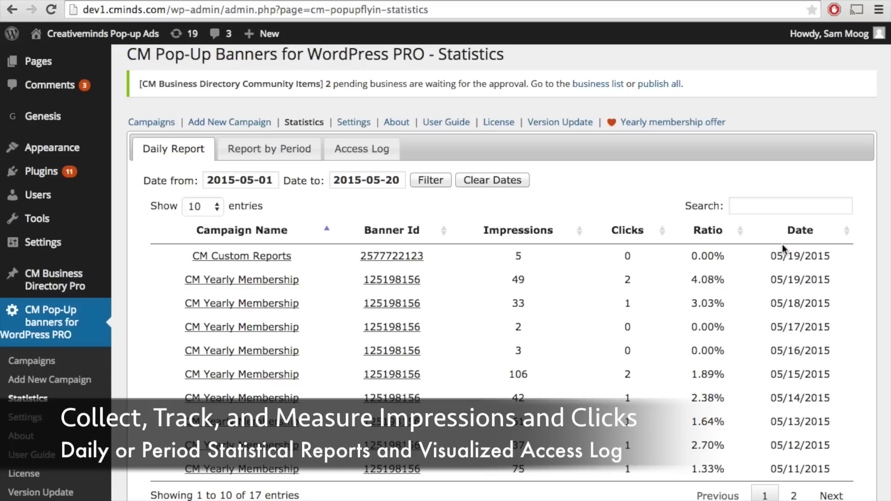
Step: Filter the Report by Period for the same dates, listing three campaigns' impressions and clicks
{"action": "left_click", "coordinate": [277, 153]}
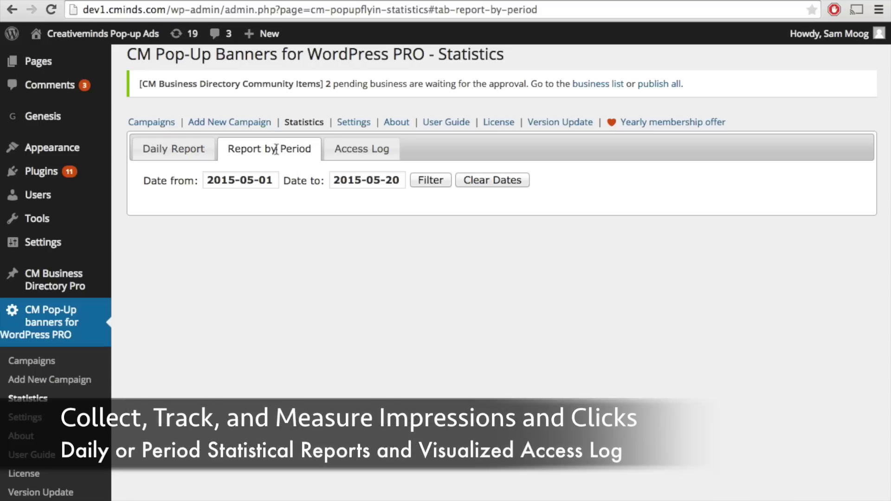
{"action": "left_click", "coordinate": [432, 180]}
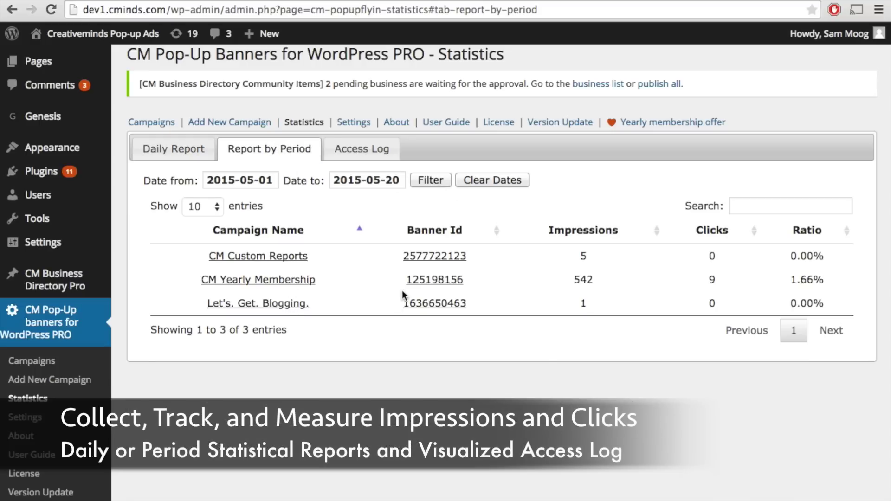
{"action": "mouse_move", "coordinate": [431, 285]}
{"action": "left_click", "coordinate": [371, 152]}
Step: Filter the Access Log chart for 2015-05-01 to 2015-05-20 and view its date axis
{"action": "left_click", "coordinate": [579, 182]}
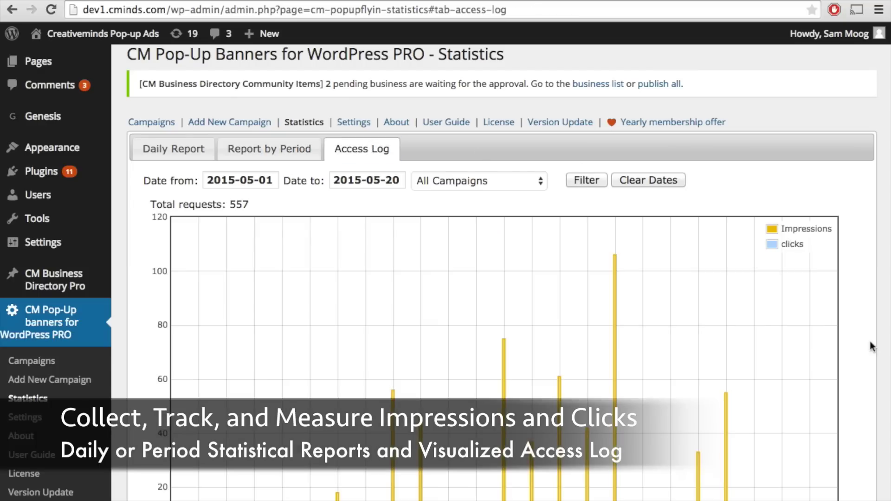
{"action": "scroll", "coordinate": [869, 350], "scroll_direction": "down", "scroll_amount": 3}
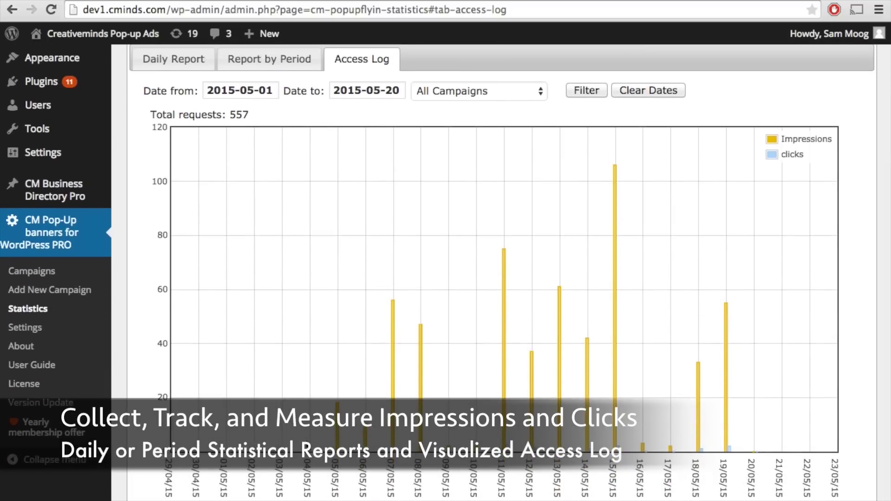